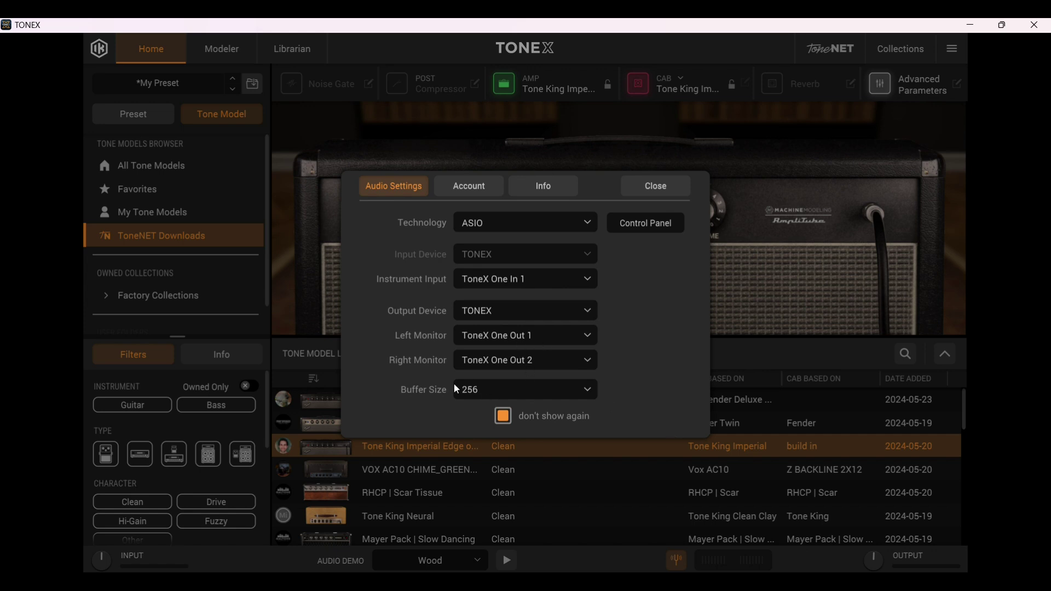
# - Set the audio buffer size to 256 and close the audio settings
pyautogui.click(506, 392)
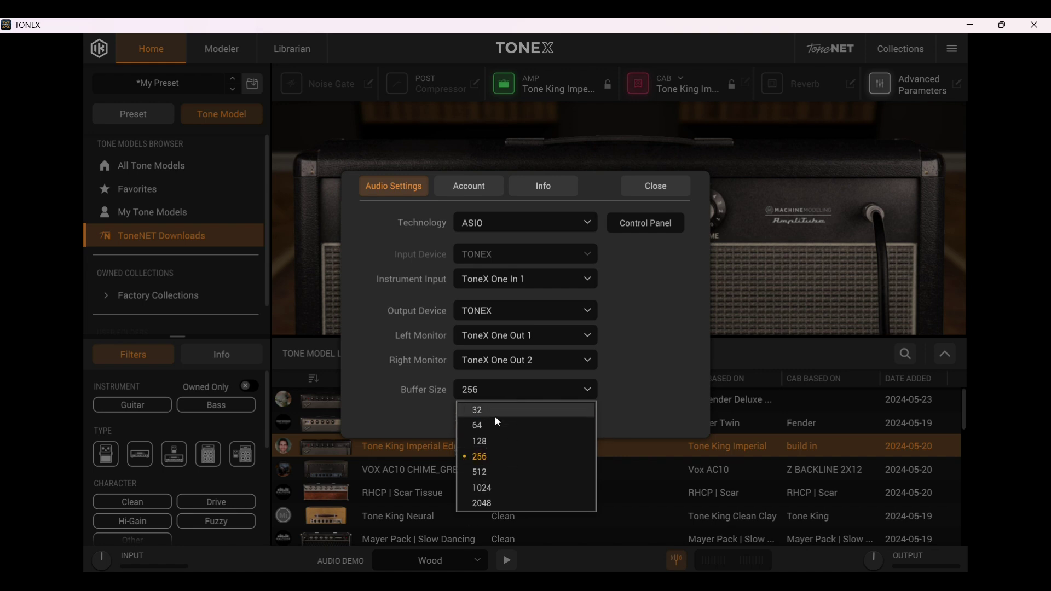
pyautogui.click(497, 458)
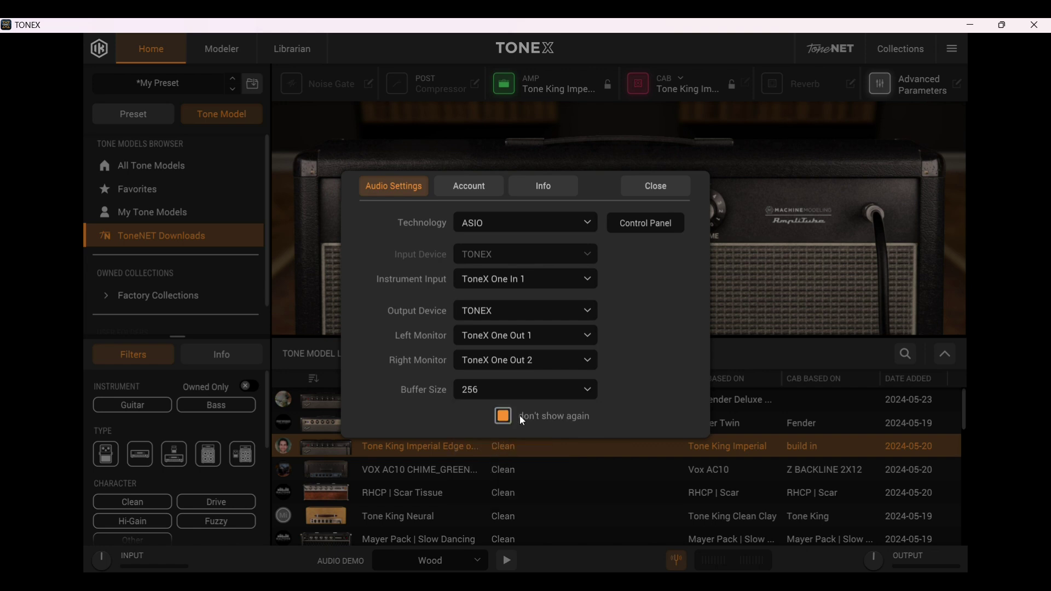
pyautogui.click(665, 193)
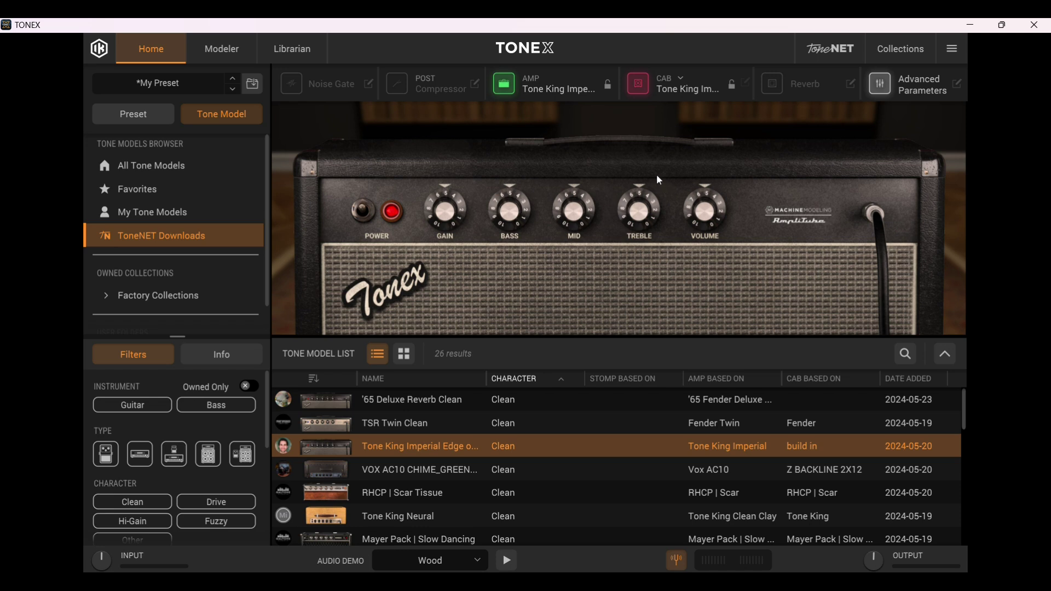
# - Compare the pedal's dual-mode slots A and B in the Librarian, ending on slot A
pyautogui.click(289, 50)
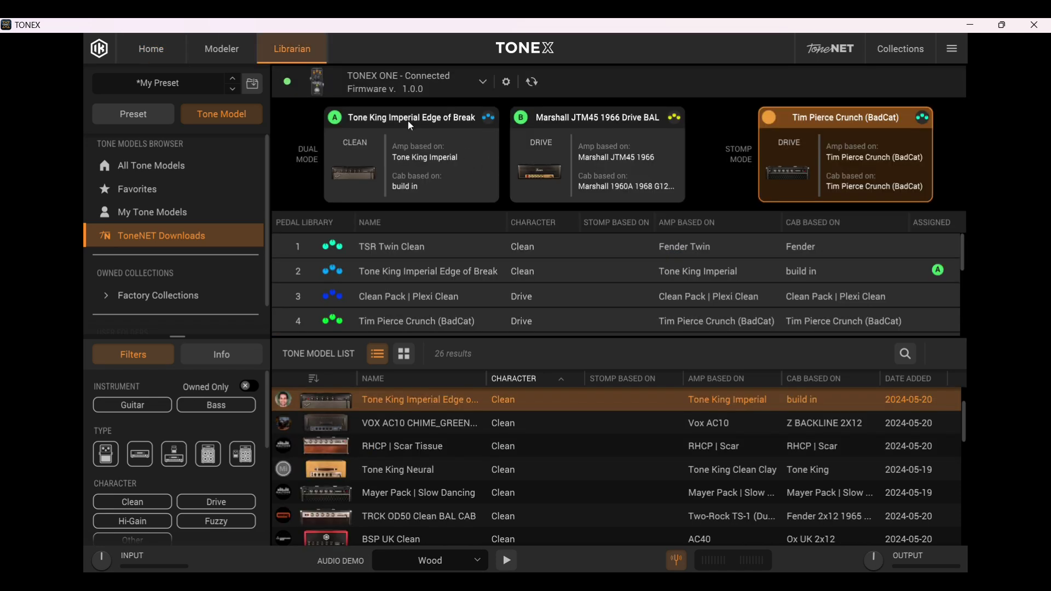
pyautogui.click(492, 161)
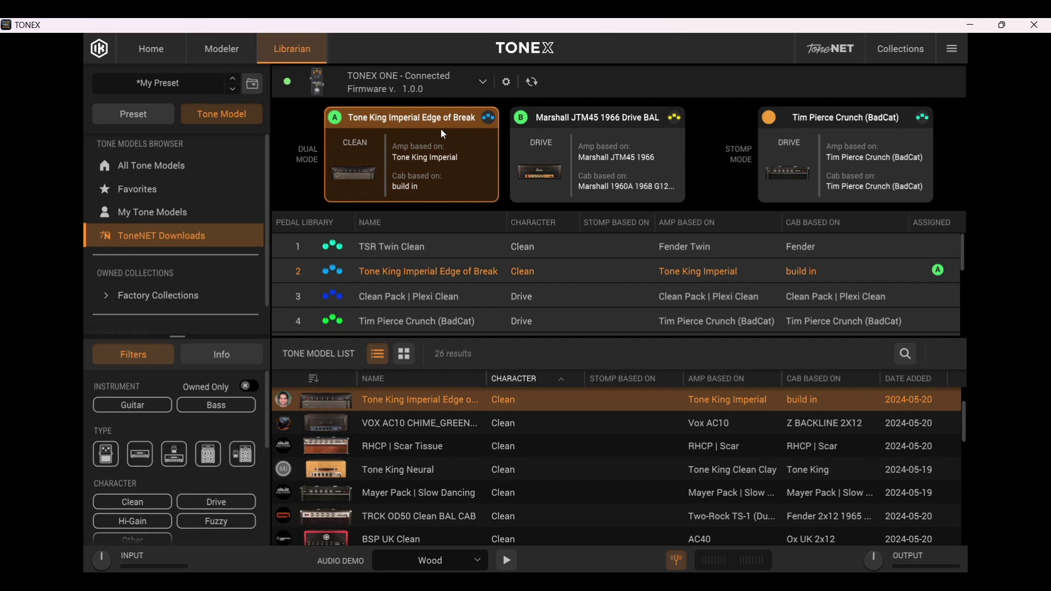
pyautogui.click(590, 120)
pyautogui.click(405, 118)
pyautogui.click(593, 116)
pyautogui.click(429, 122)
# - Load the Clean Pack | Plexi Clean tone model from the ToneNET Downloads list on the Home page
pyautogui.click(151, 48)
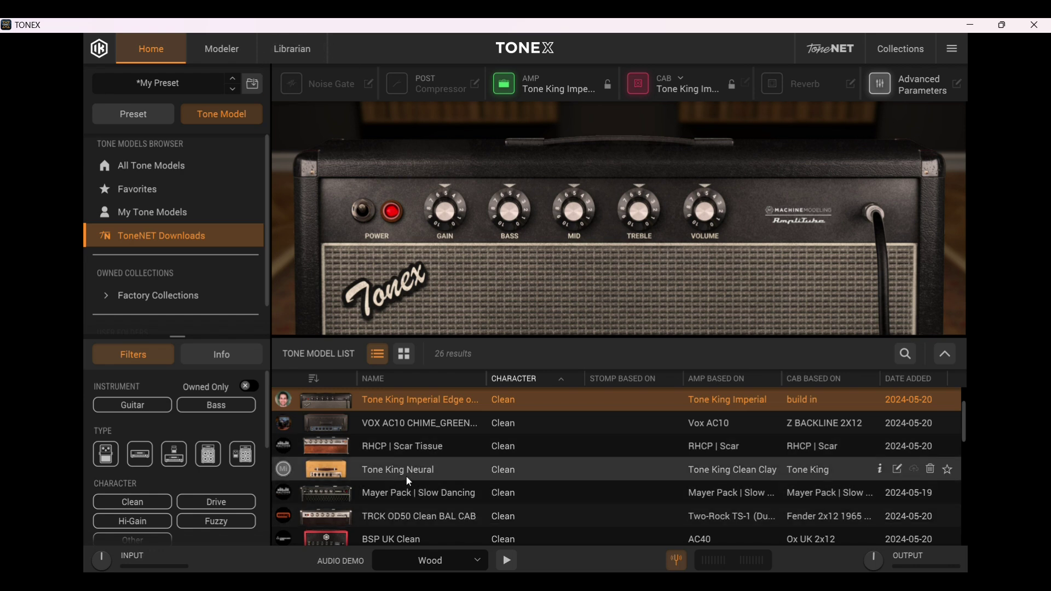
pyautogui.scroll(-6, 410, 478)
pyautogui.scroll(2, 415, 455)
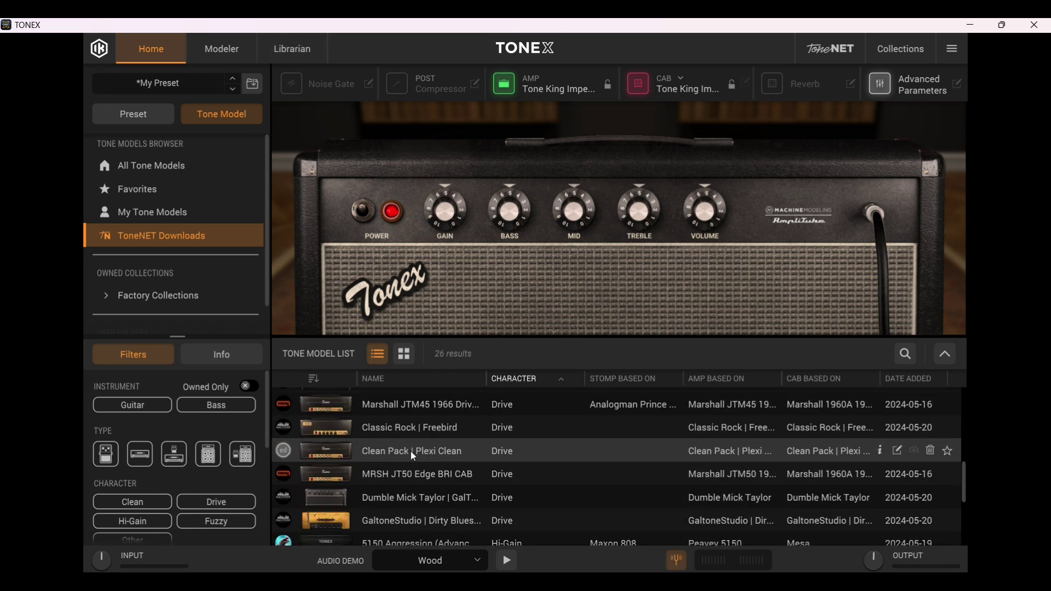
pyautogui.click(412, 450)
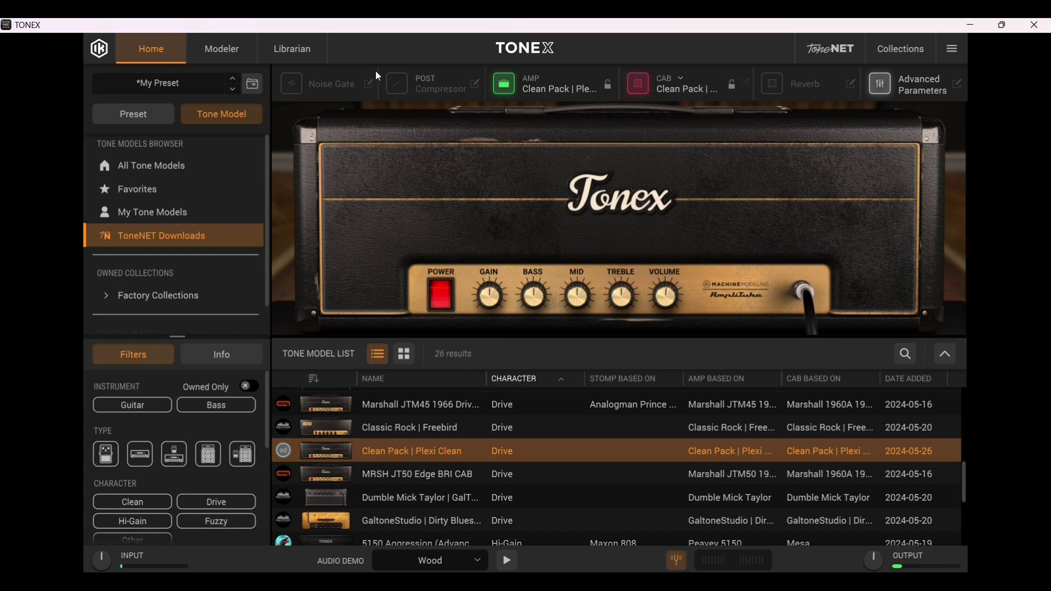
# - Return to the Librarian and audition pedal slot B, then slot A, against the loaded software model
pyautogui.click(248, 50)
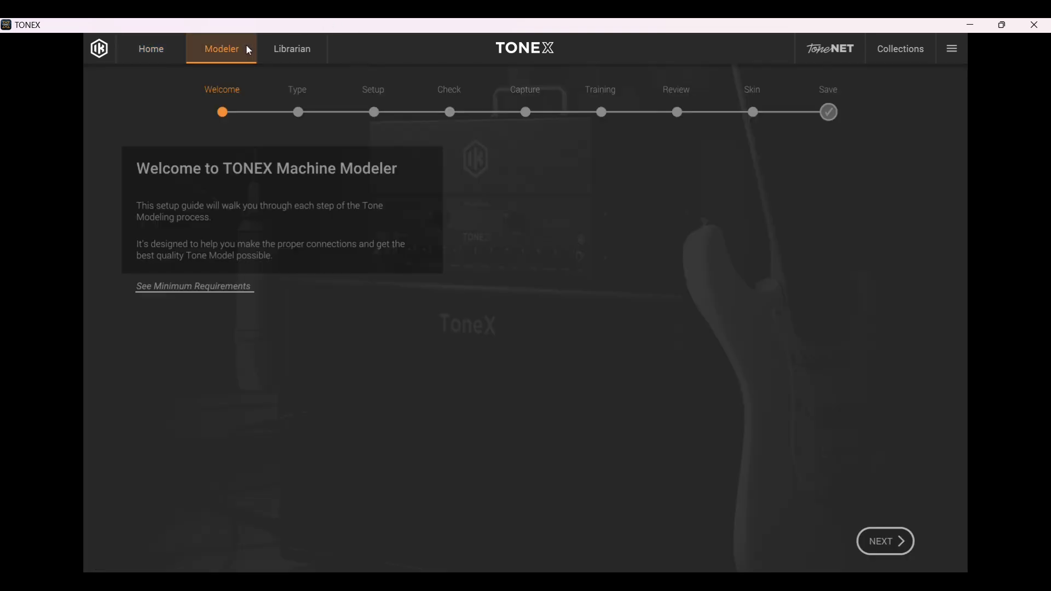
pyautogui.click(306, 52)
pyautogui.click(581, 121)
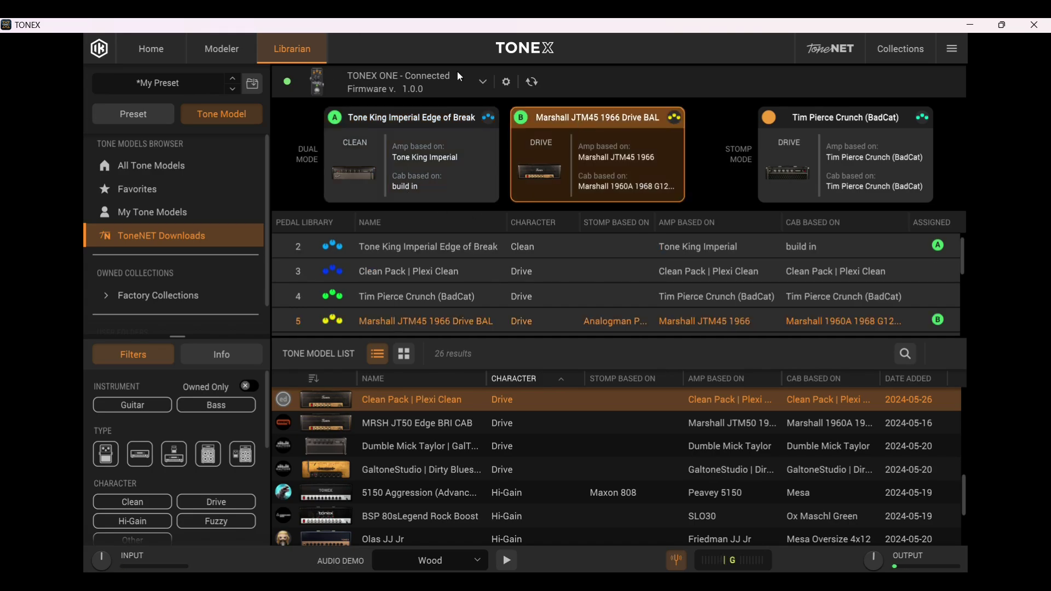
pyautogui.click(413, 125)
# - Power off the software amp on the Home page and select the stomp-mode Tim Pierce Crunch (BadCat) slot in the Librarian
pyautogui.click(176, 49)
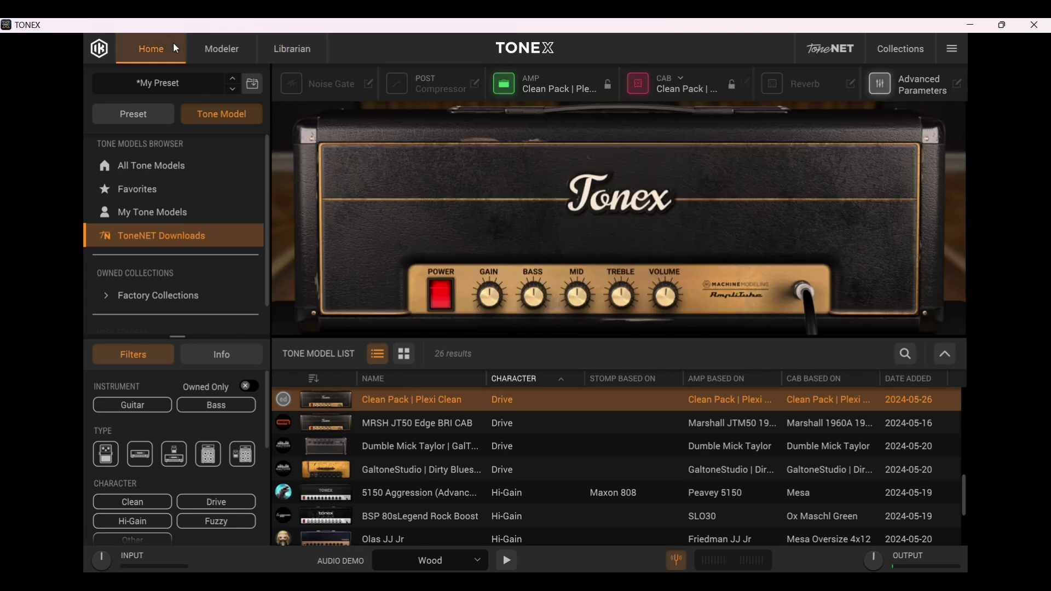
pyautogui.click(441, 298)
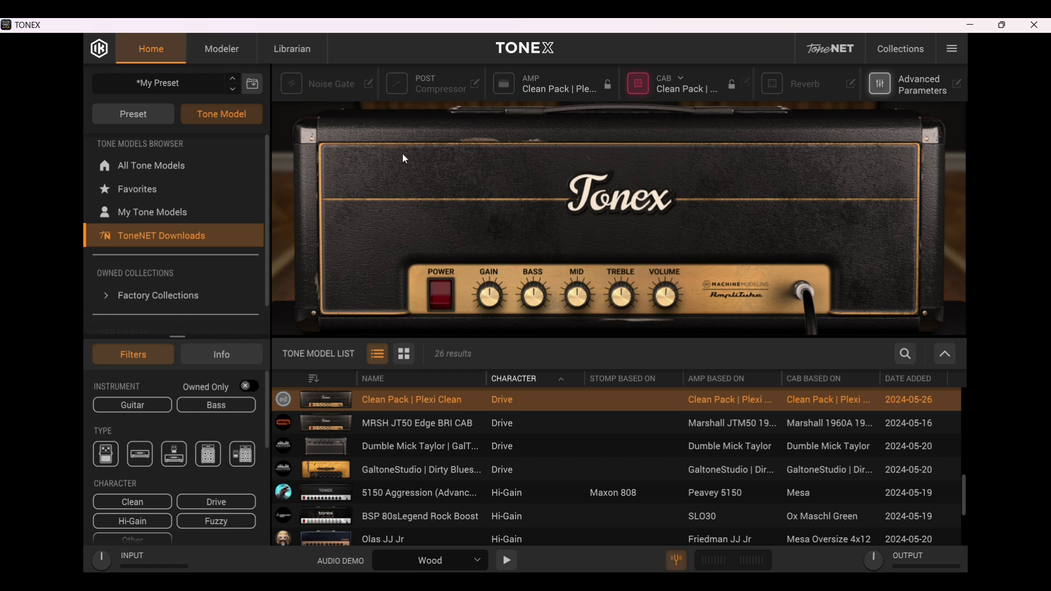
pyautogui.click(291, 49)
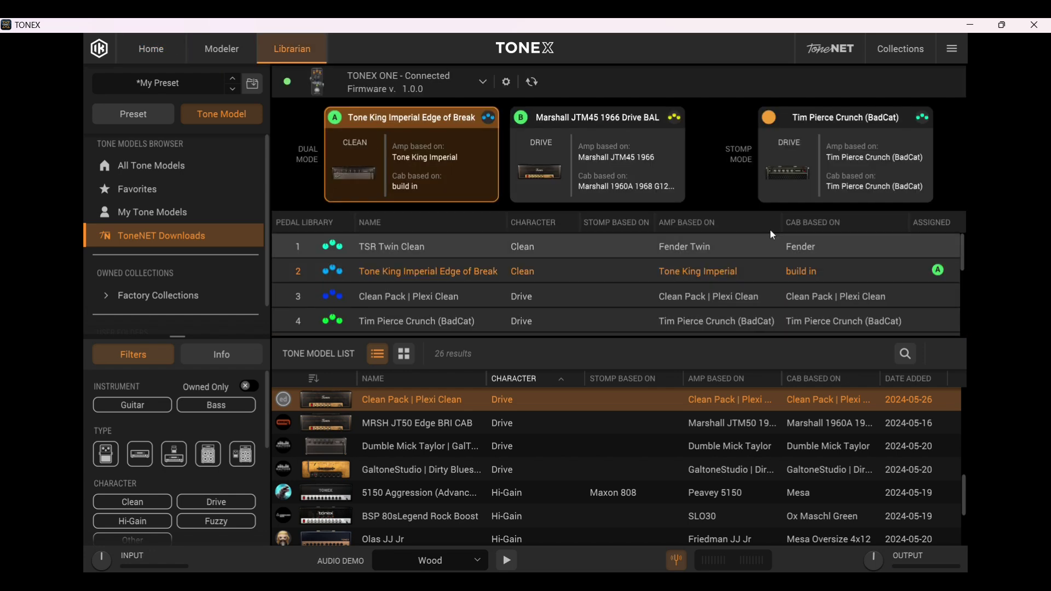
pyautogui.click(844, 125)
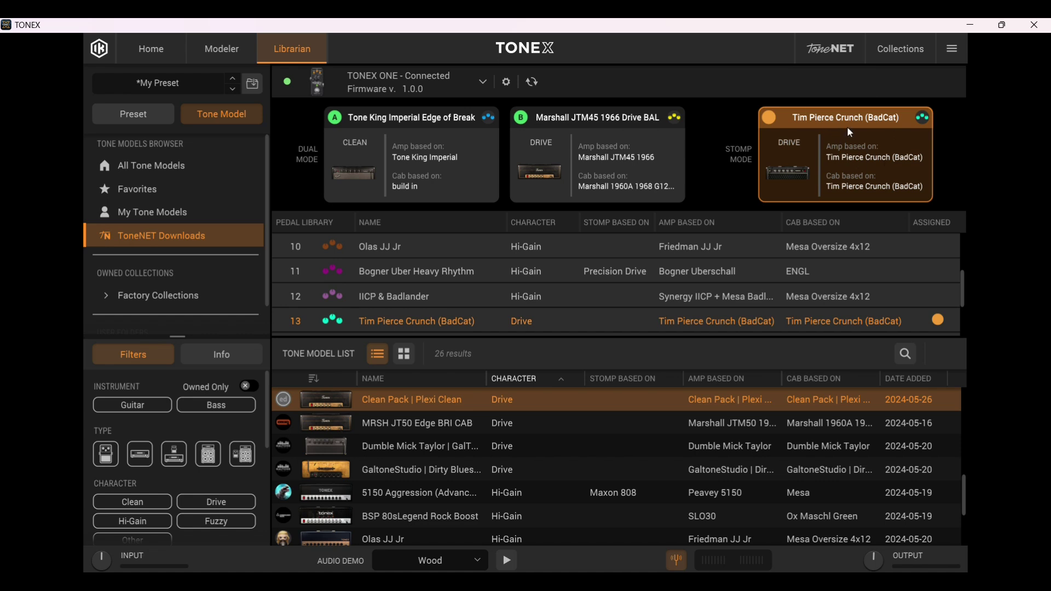
# - Power on the Clean Pack | Plexi Clean amp and switch off its cab on the Home page
pyautogui.click(153, 57)
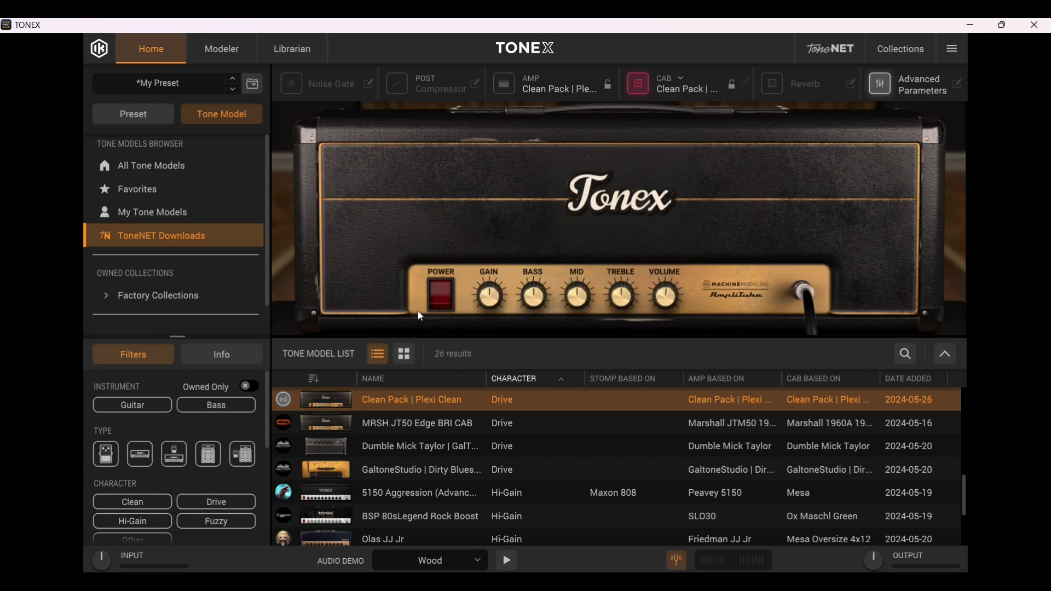
pyautogui.click(443, 294)
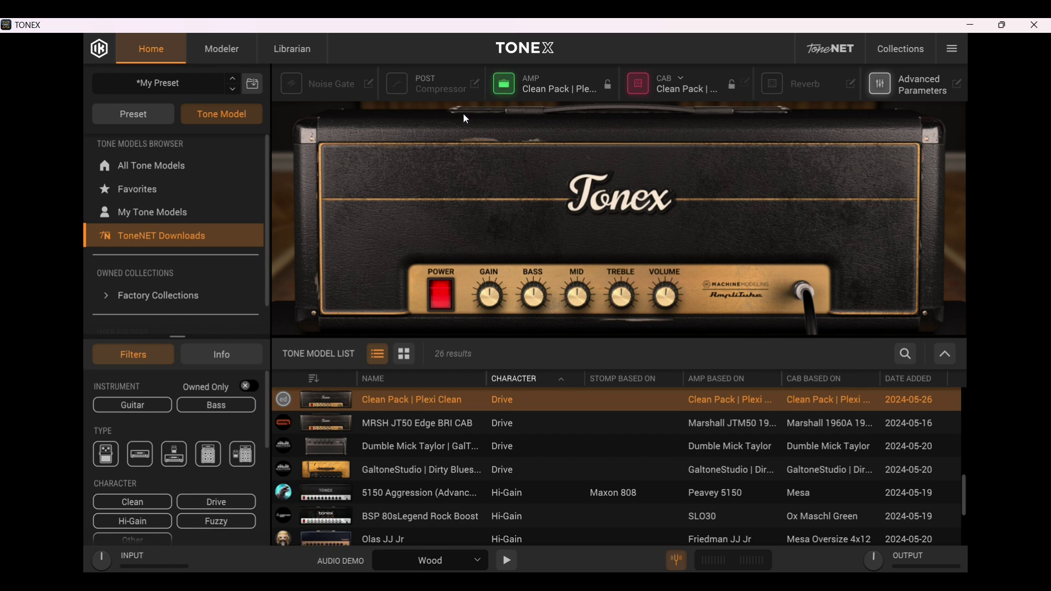
pyautogui.click(641, 85)
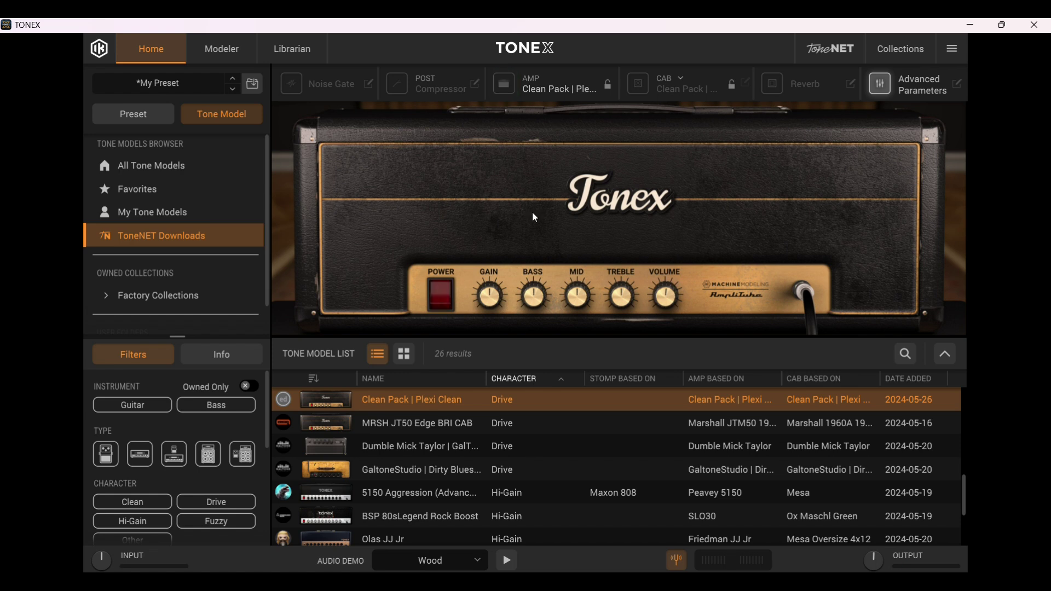
pyautogui.click(504, 92)
pyautogui.click(442, 301)
pyautogui.click(443, 300)
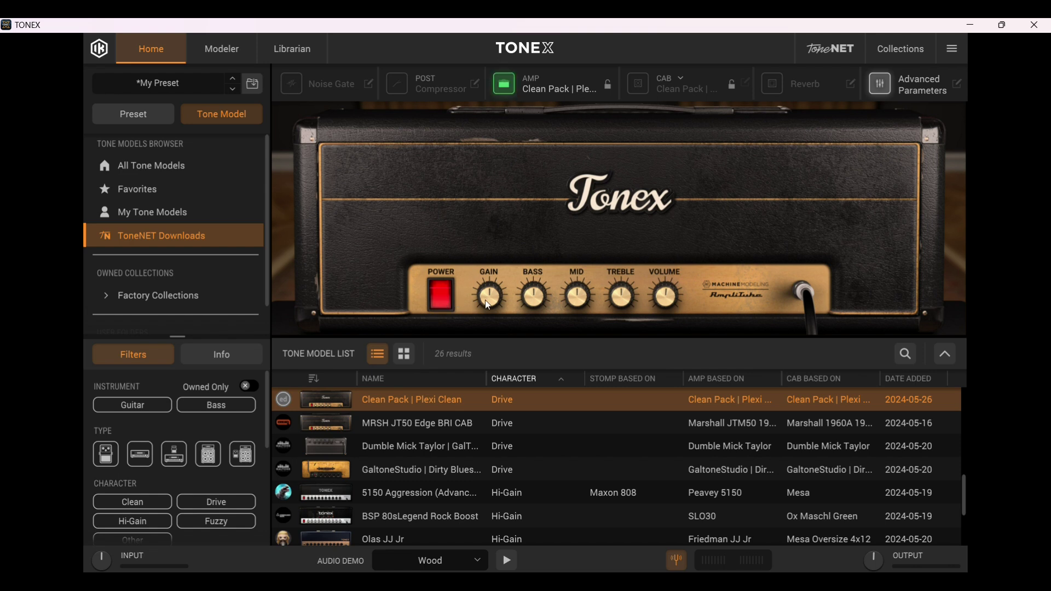
# - Check the stomp-mode slot in the Librarian and return to the Home page
pyautogui.click(773, 91)
pyautogui.click(300, 54)
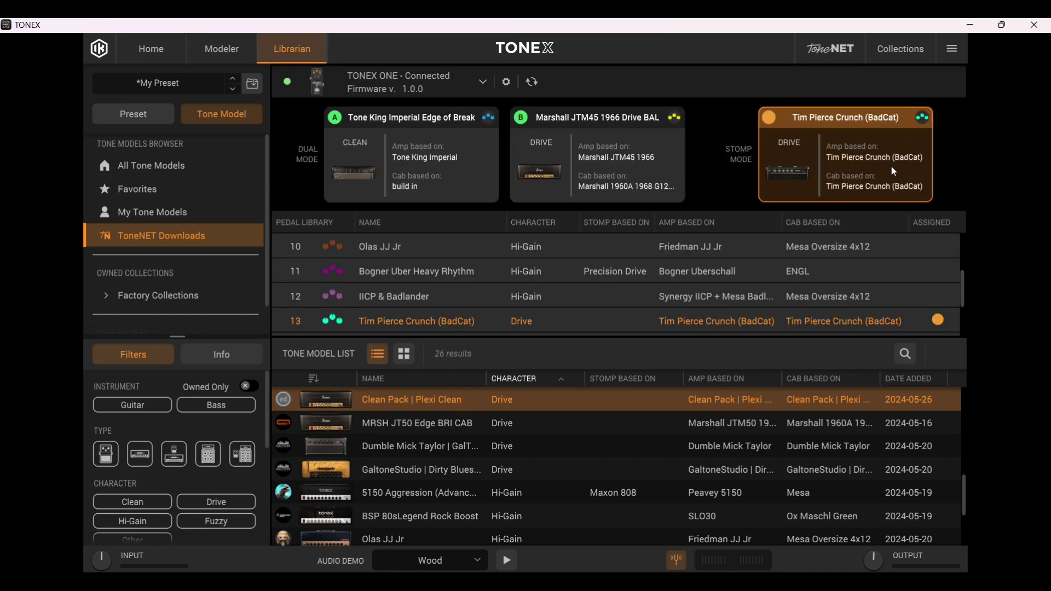
pyautogui.click(156, 62)
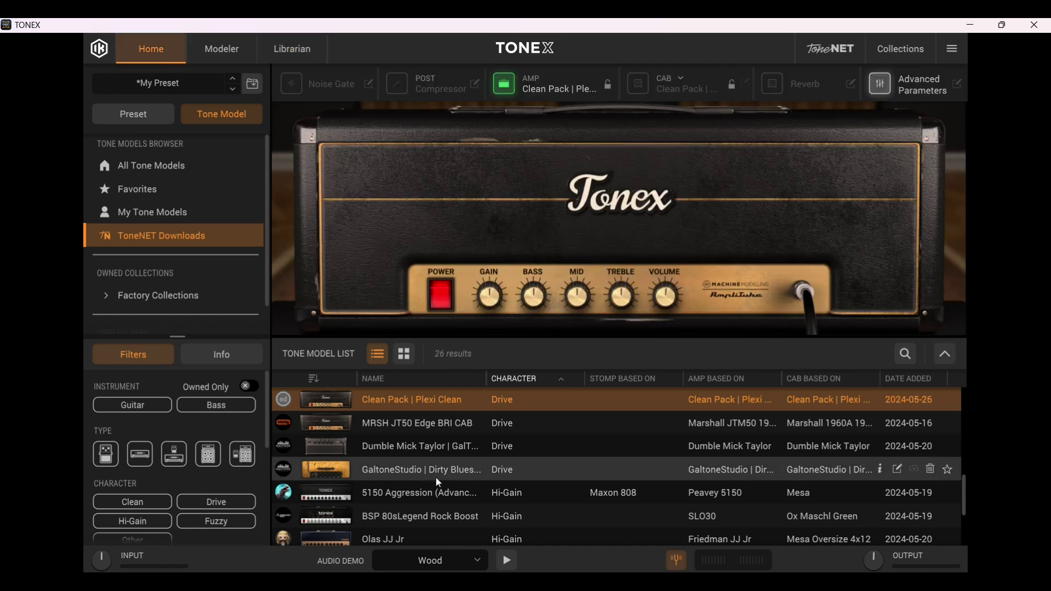
# - Load the TSR Twin Clean tone model from the tone model list
pyautogui.scroll(5, 533, 455)
pyautogui.click(408, 438)
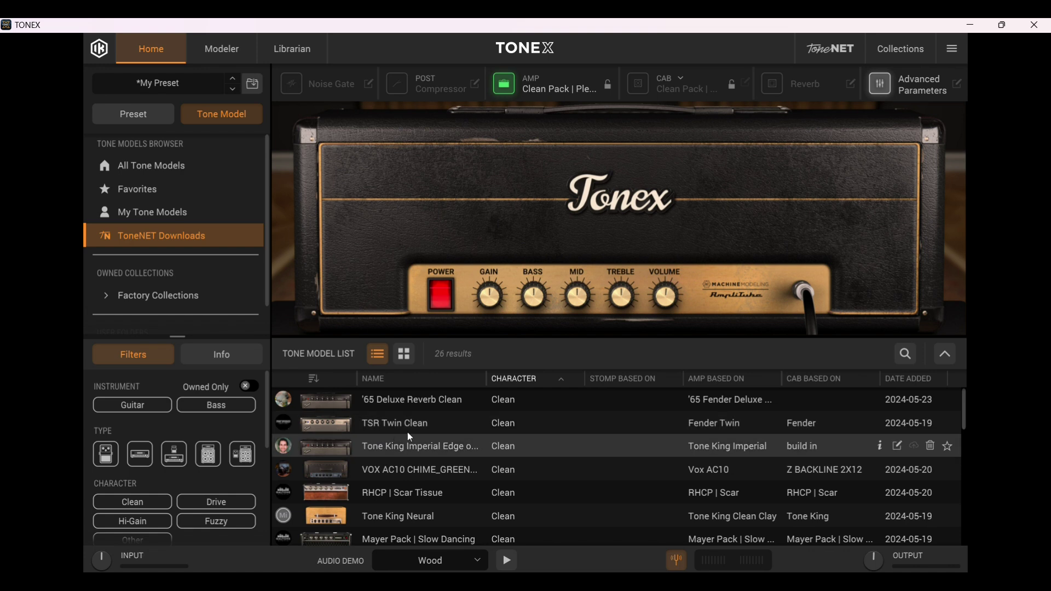
pyautogui.scroll(-2, 404, 428)
pyautogui.click(403, 429)
pyautogui.scroll(2, 403, 427)
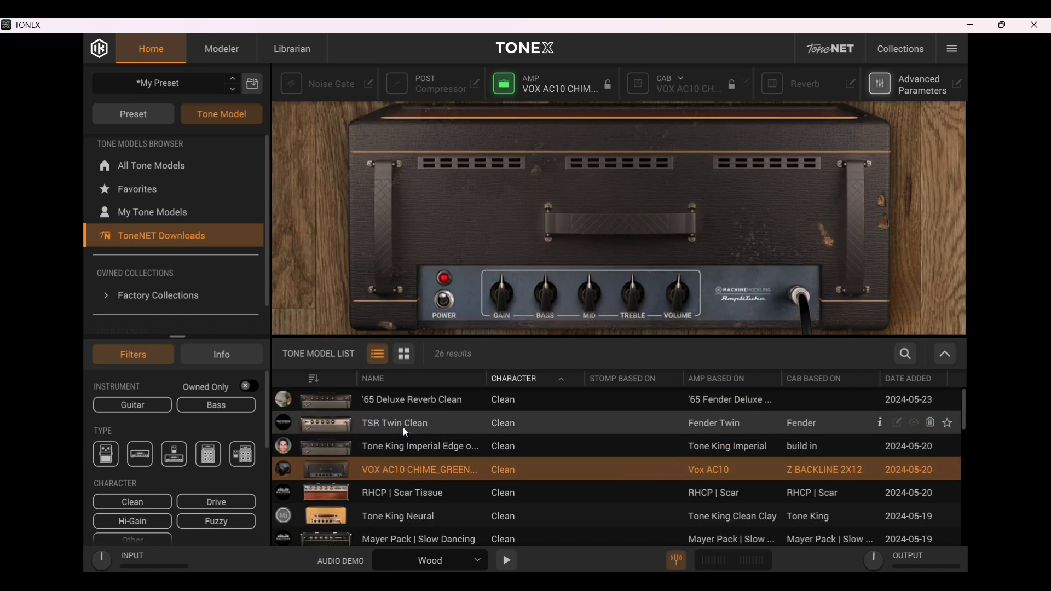
pyautogui.click(400, 426)
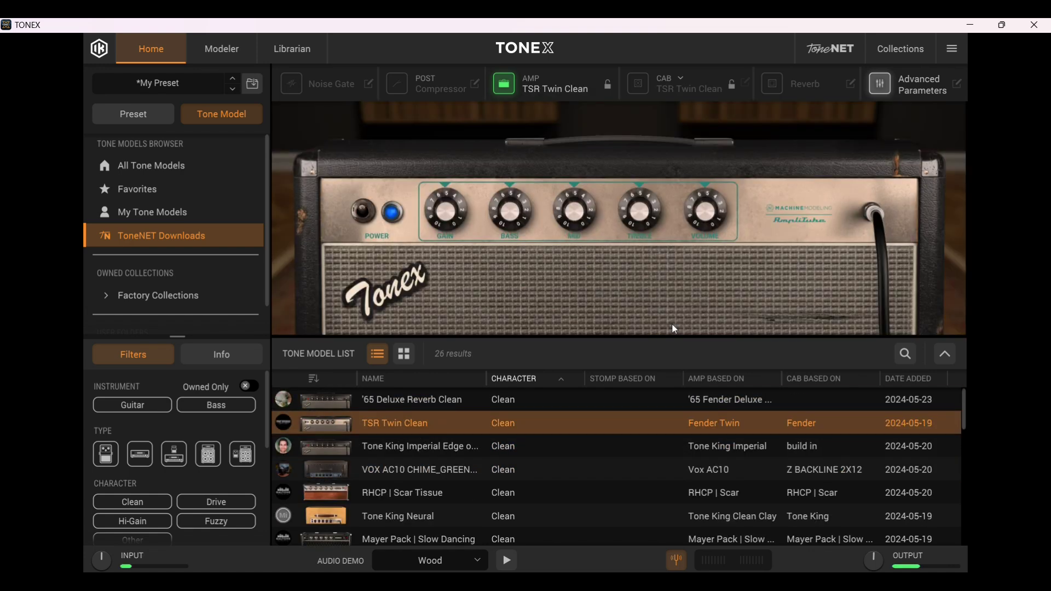
# - Try the reverb on TSR Twin Clean, switch off the tuner, and turn the reverb back off
pyautogui.click(776, 85)
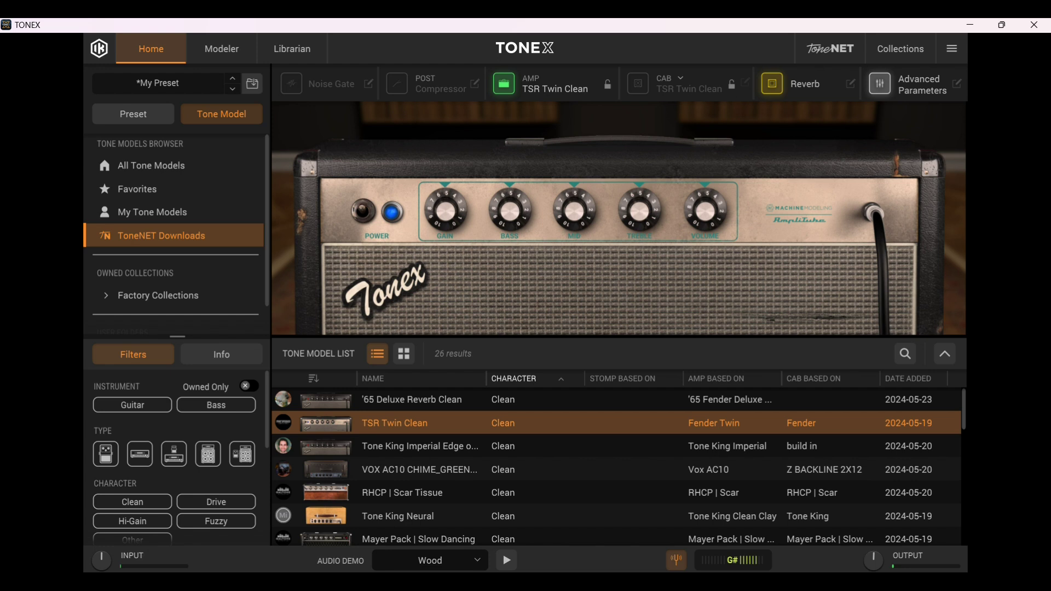
pyautogui.click(677, 557)
pyautogui.scroll(-3, 603, 491)
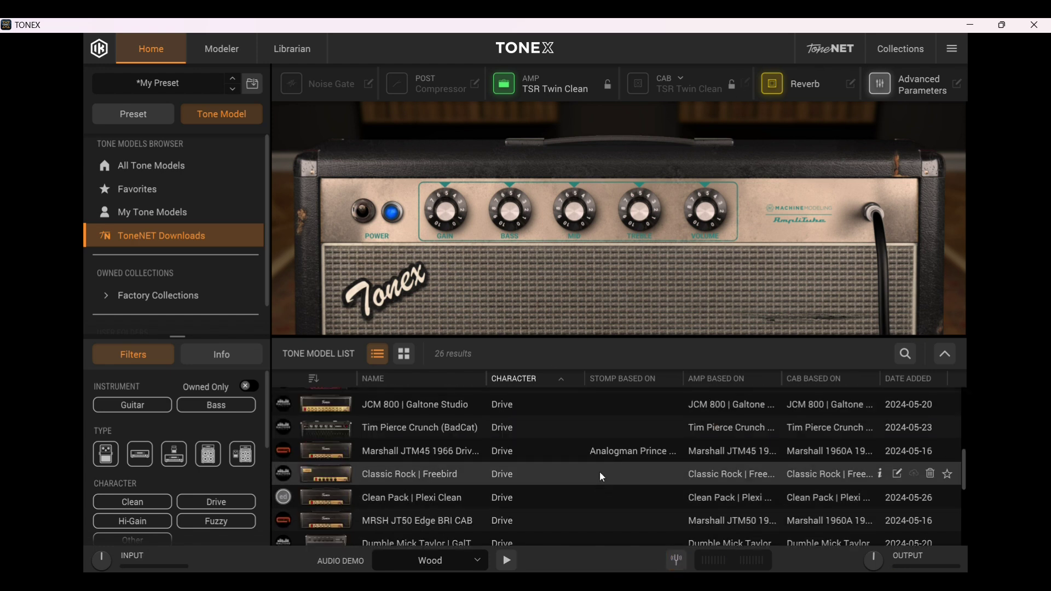
pyautogui.click(775, 88)
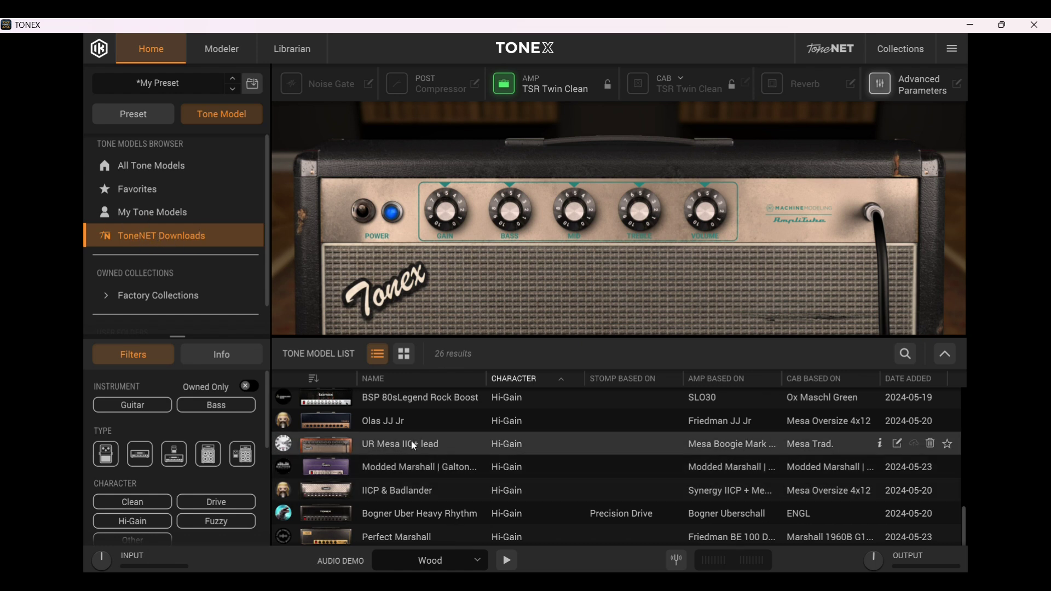
# - Load the high-gain Modded Marshall tone model from the tone model list
pyautogui.scroll(3, 412, 441)
pyautogui.scroll(-3, 416, 482)
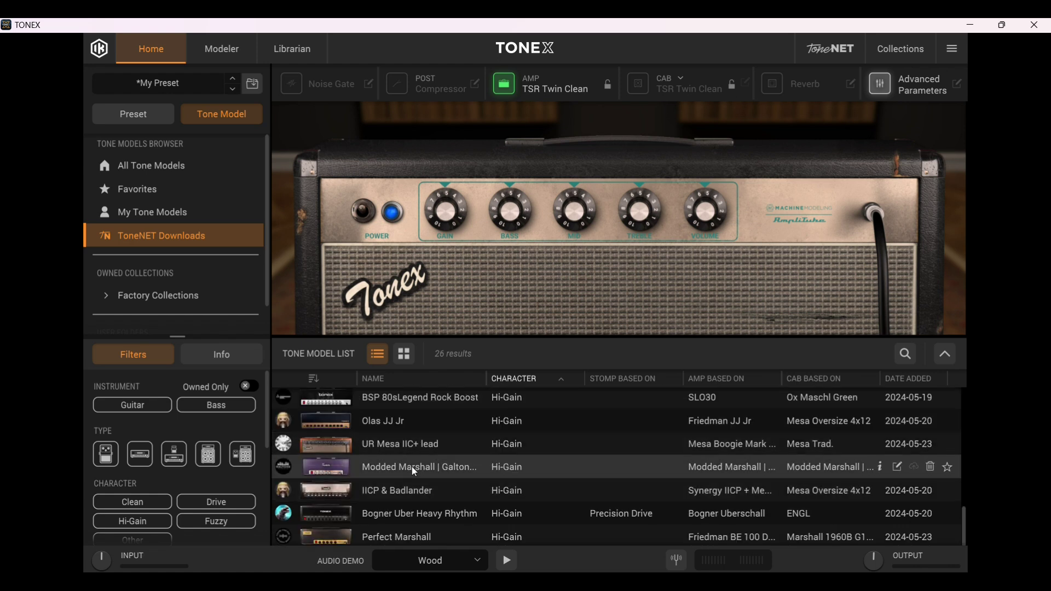
pyautogui.click(414, 470)
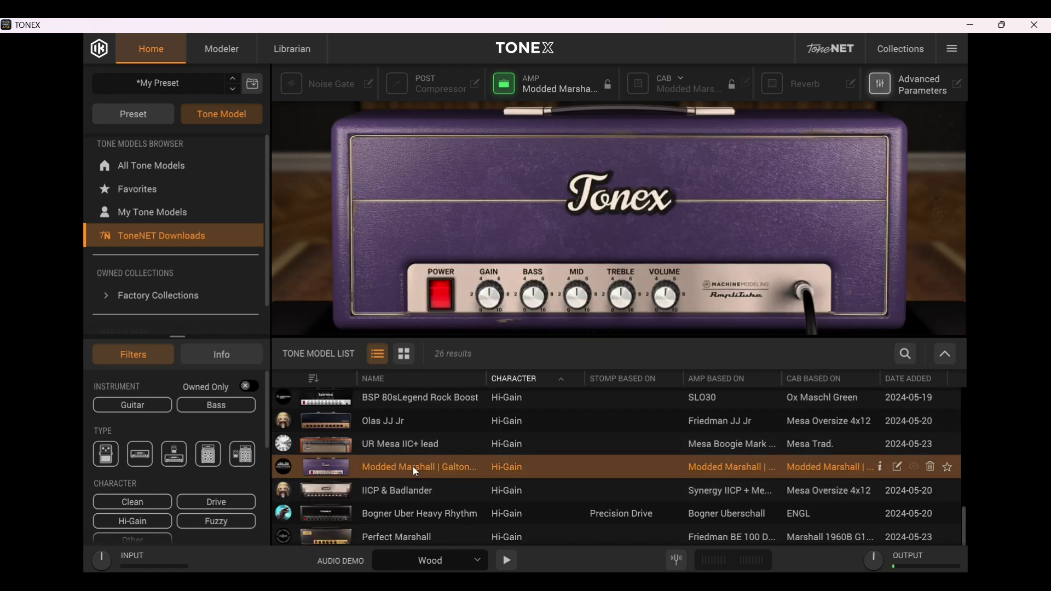
# - Power off the Modded Marshall amp, check the pedal slots in the Librarian, and power the amp back on
pyautogui.click(445, 297)
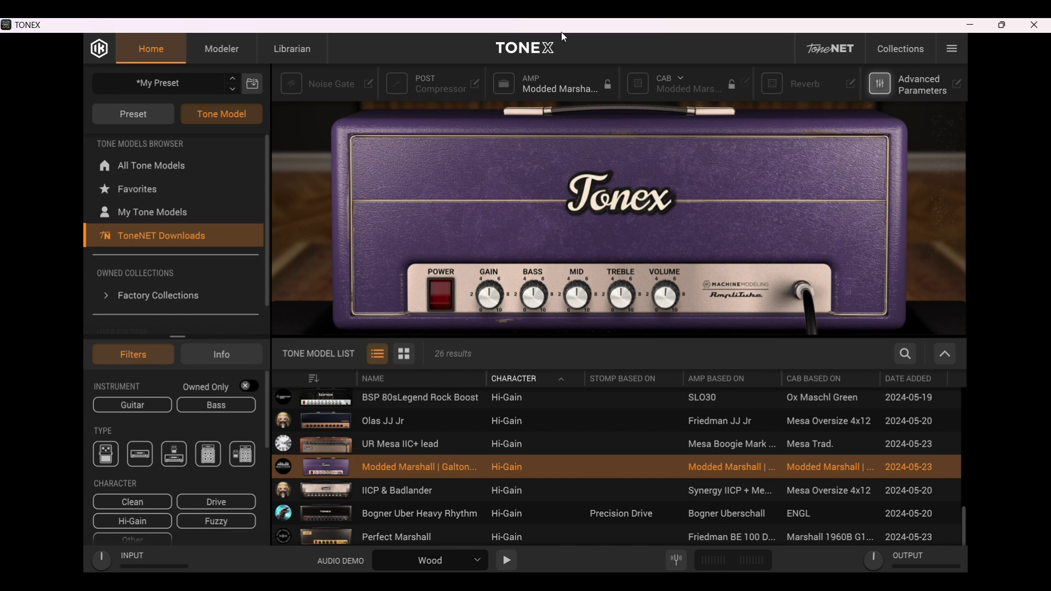
pyautogui.click(290, 49)
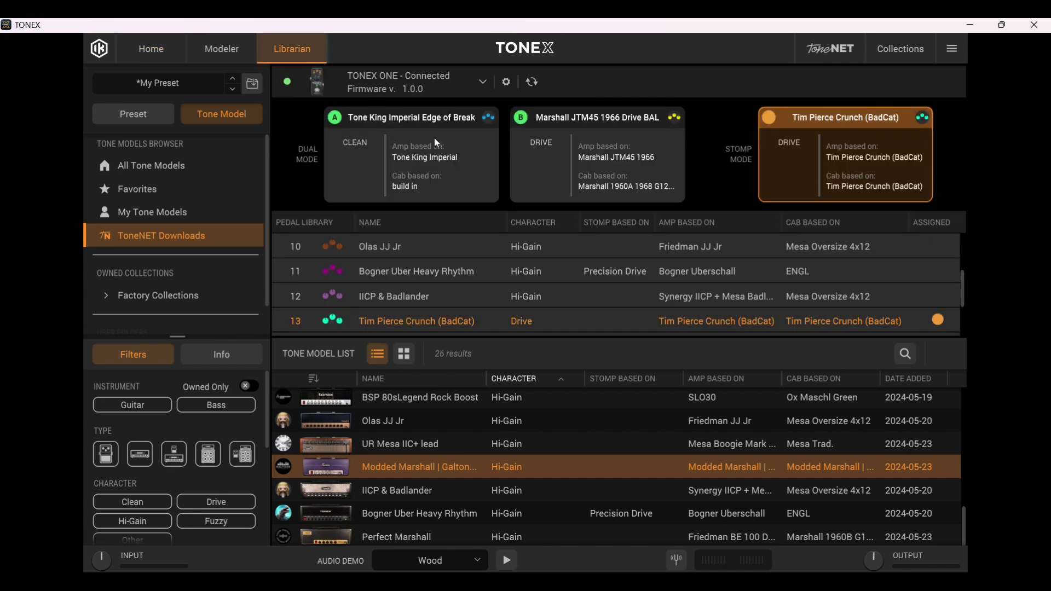
pyautogui.click(175, 58)
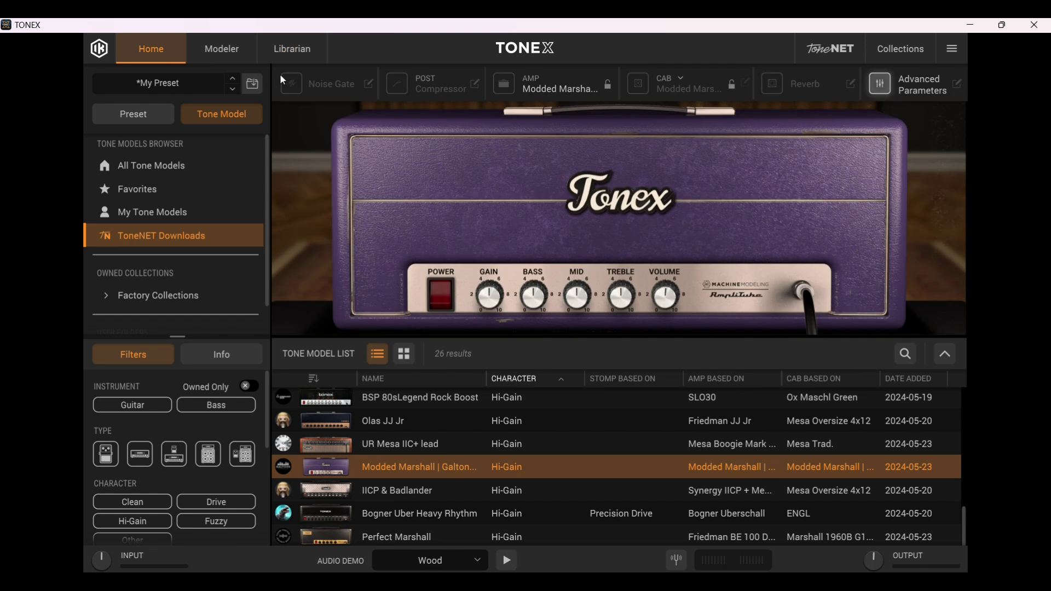
pyautogui.click(445, 296)
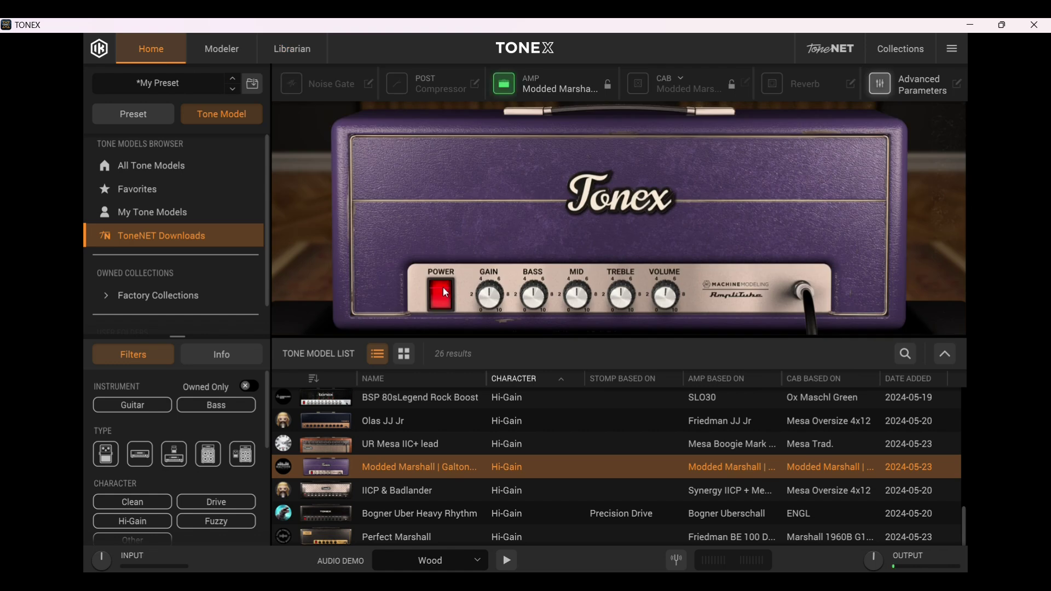
# - Lower the Modded Marshall amp's volume to about 1.8
pyautogui.moveTo(681, 300); pyautogui.dragTo(647, 340)
pyautogui.moveTo(635, 298); pyautogui.dragTo(628, 253)
pyautogui.moveTo(670, 285)
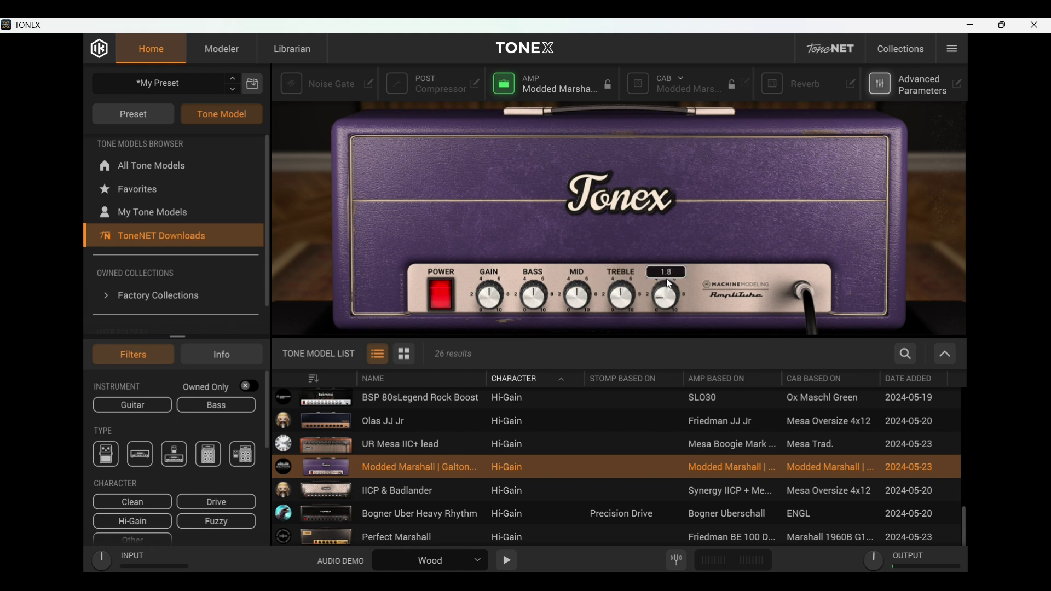
# - Power off the Modded Marshall amp and open the buffer size choices in the audio settings
pyautogui.click(444, 290)
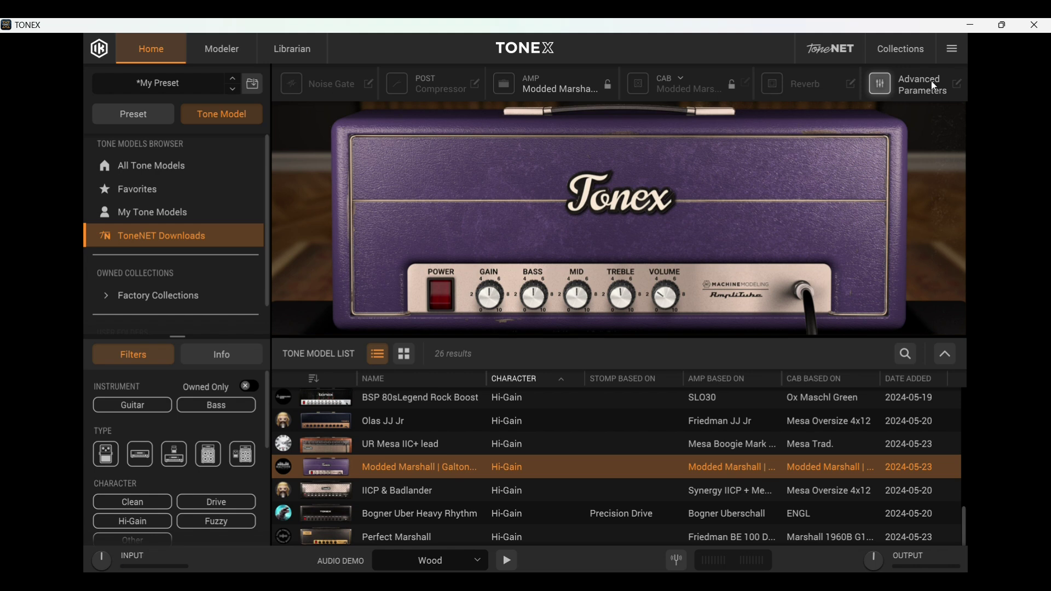
pyautogui.click(953, 50)
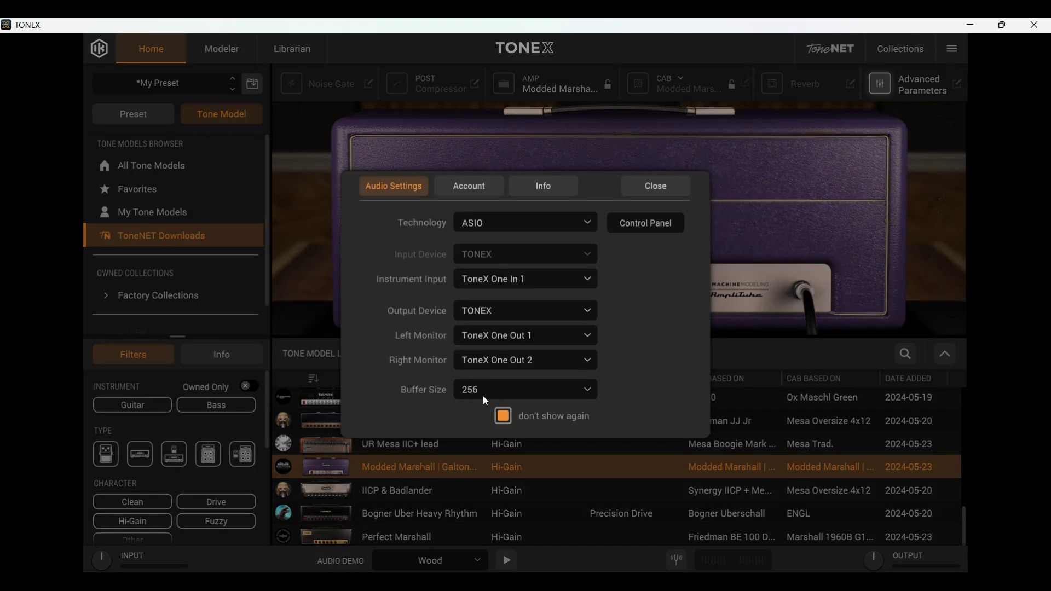
pyautogui.click(513, 393)
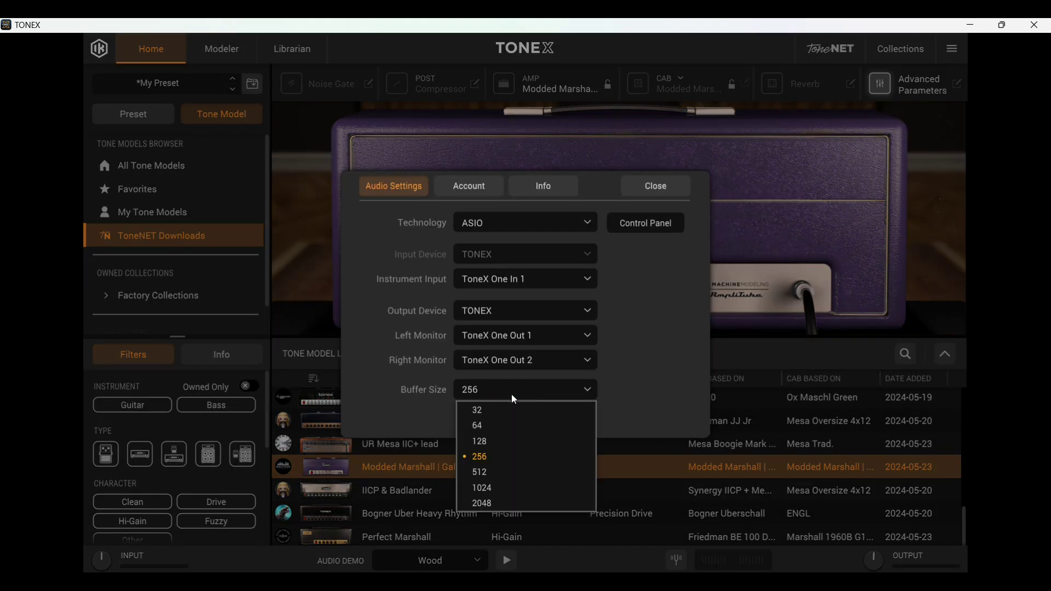